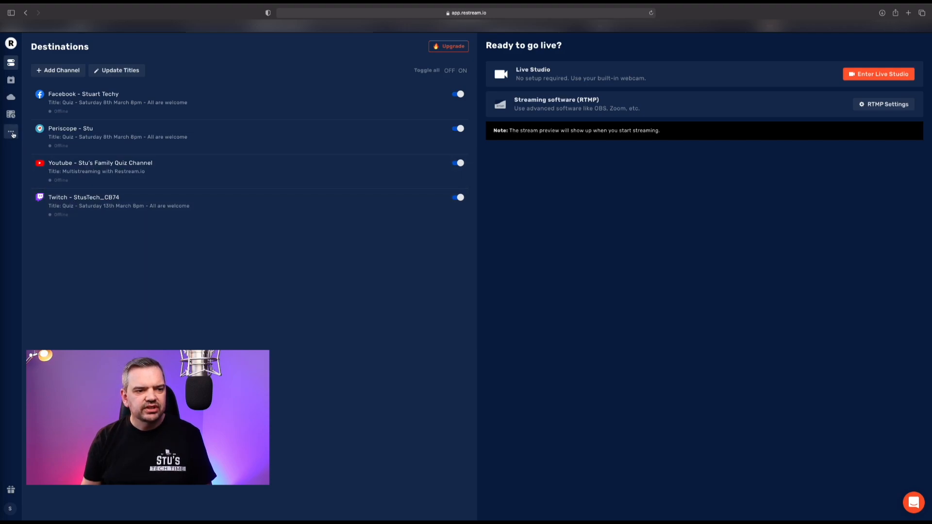
- Open the Chat app page and copy the chat's embed-in-stream link
click(12, 132)
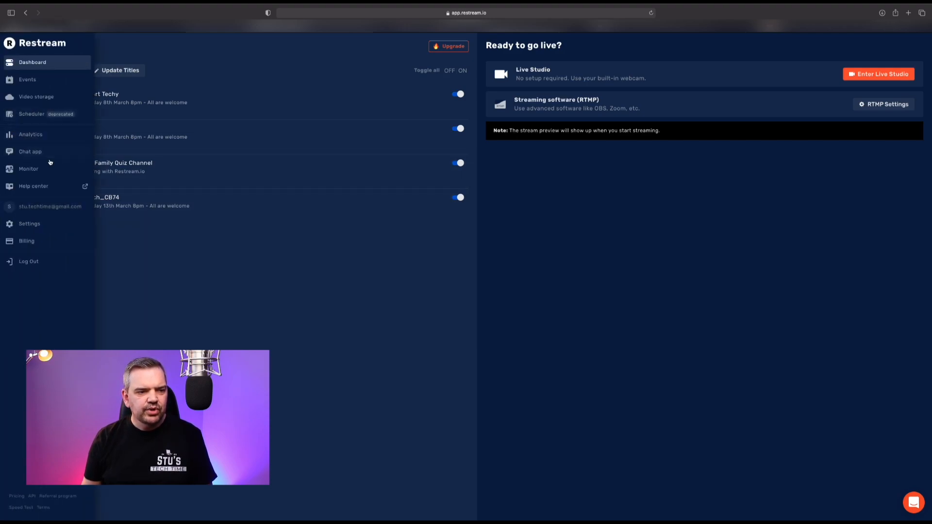
click(34, 154)
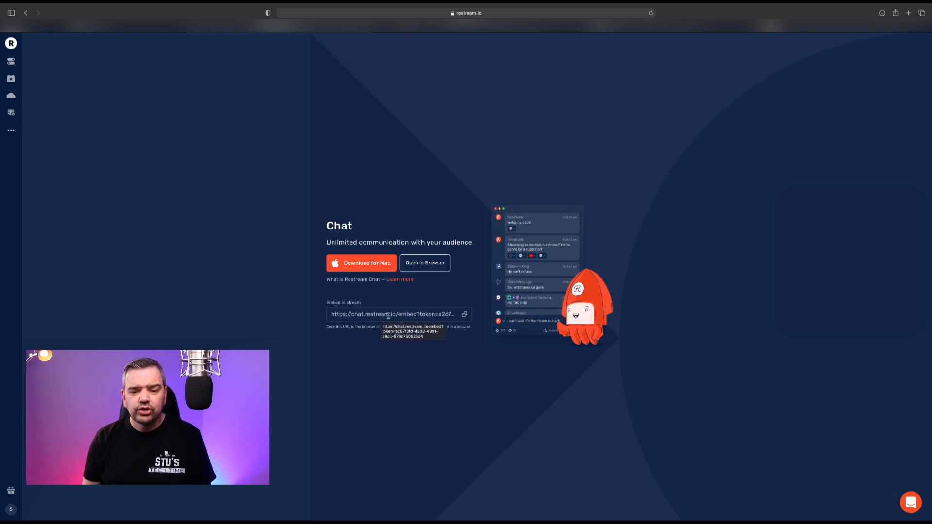
click(464, 316)
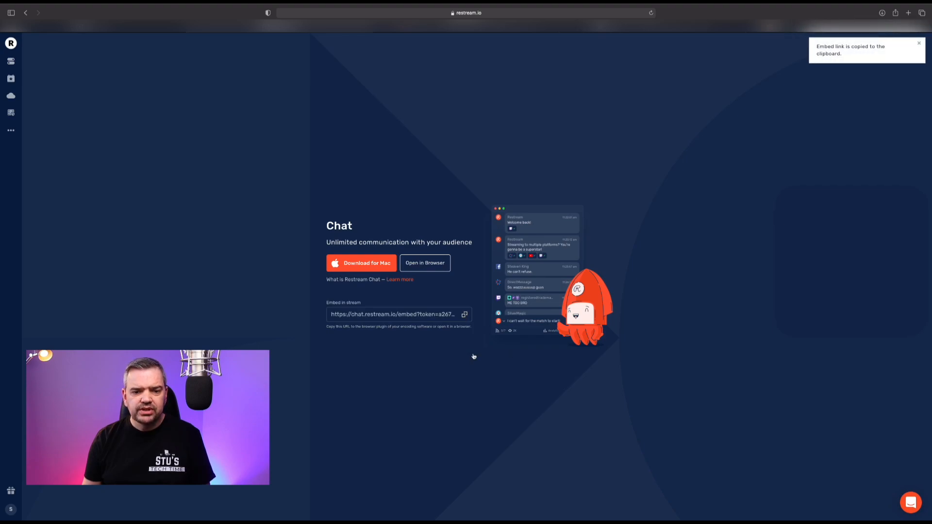
- Open the chat in the browser and check the connection status of its channels
click(422, 270)
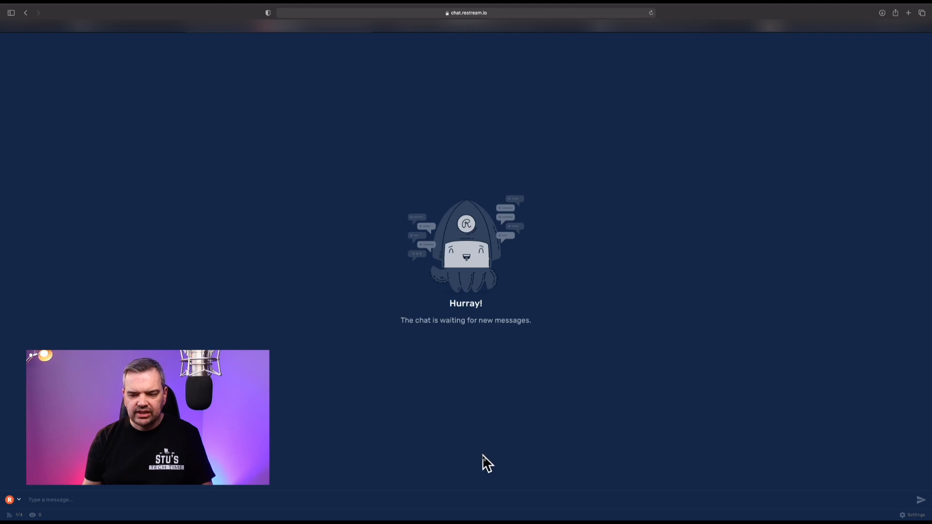
click(20, 515)
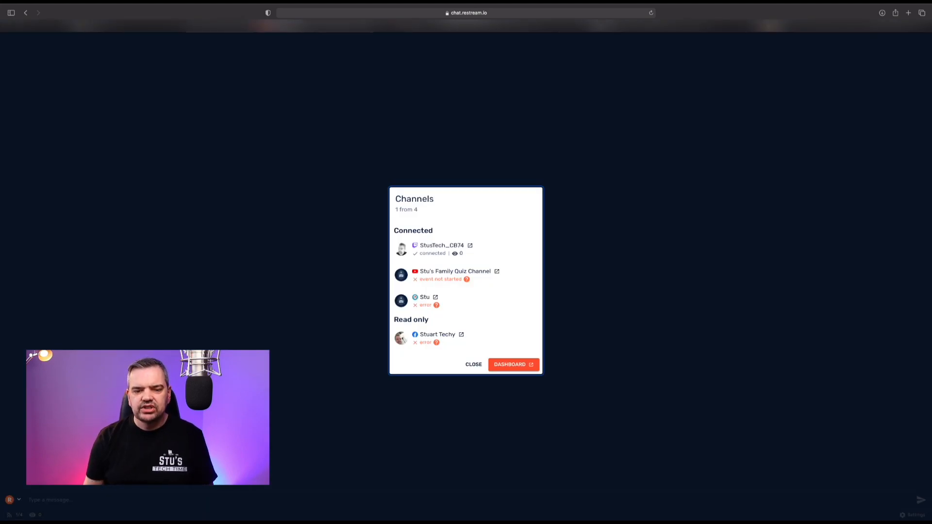
mouse_move(440, 279)
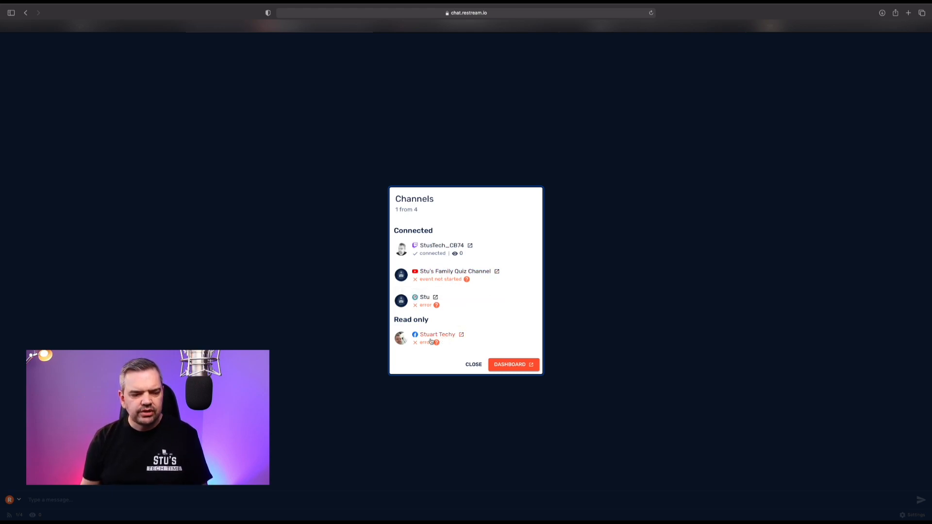
click(472, 365)
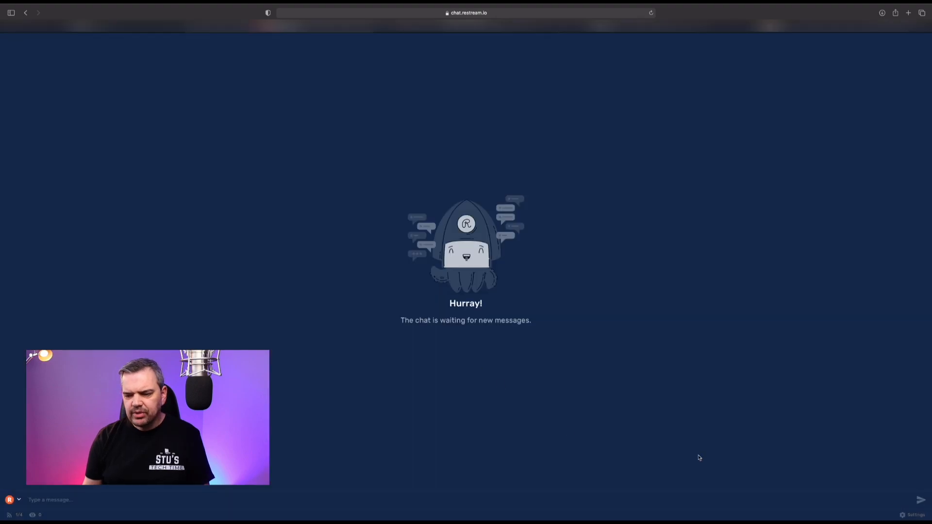
- Open the chat's Embed in stream settings
click(908, 516)
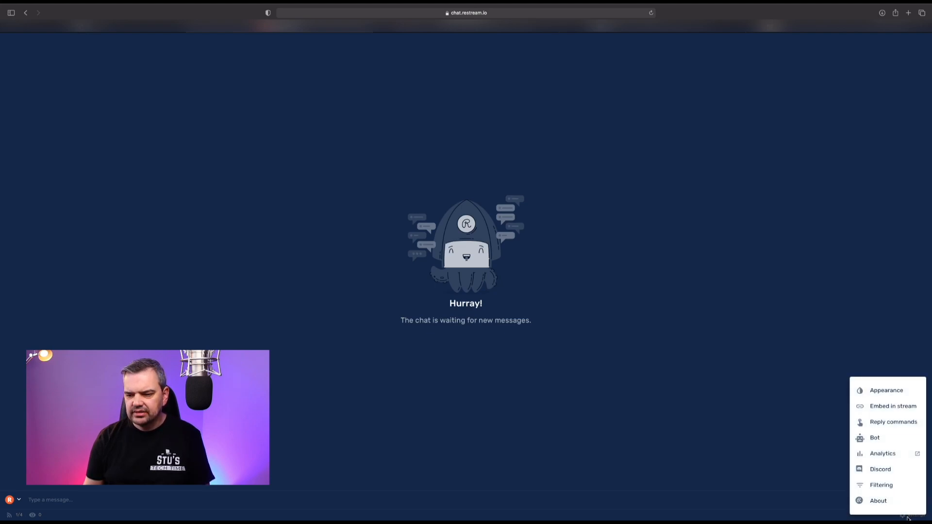
click(879, 410)
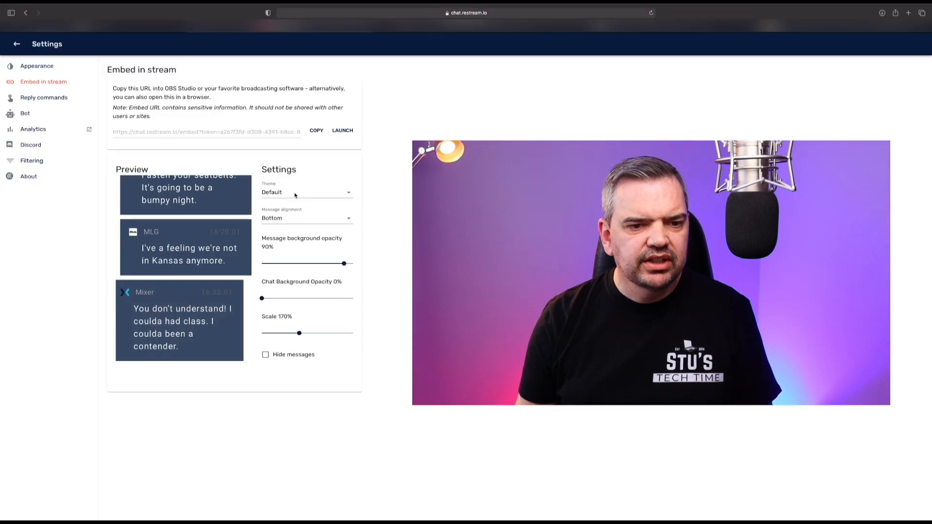
- Try the Fortnite Boxed, 8 Bit and Overwatch Compact themes for the embedded chat, then restore the Default theme
click(347, 194)
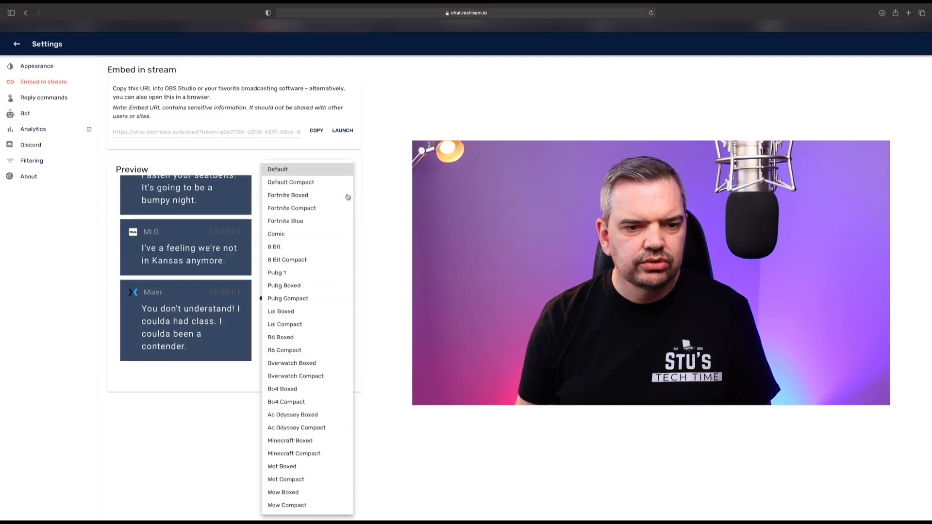
click(300, 195)
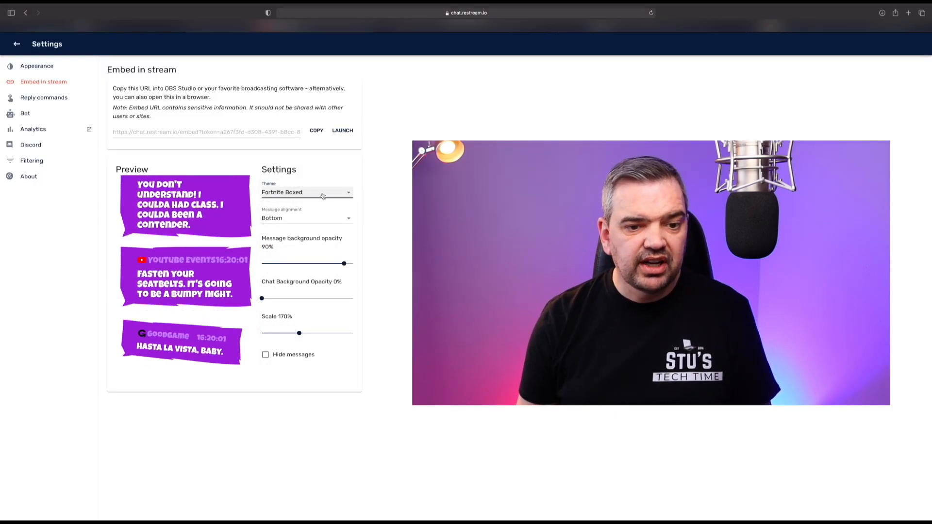
click(330, 193)
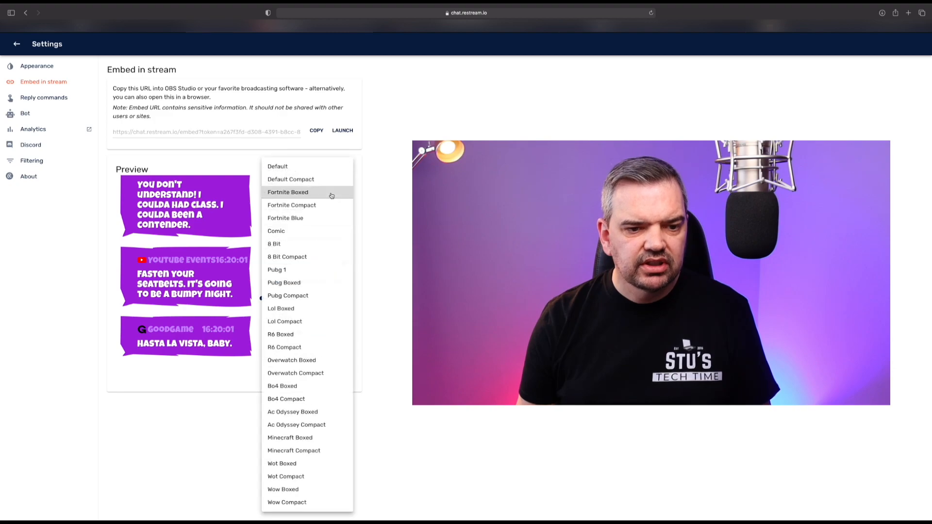
click(303, 244)
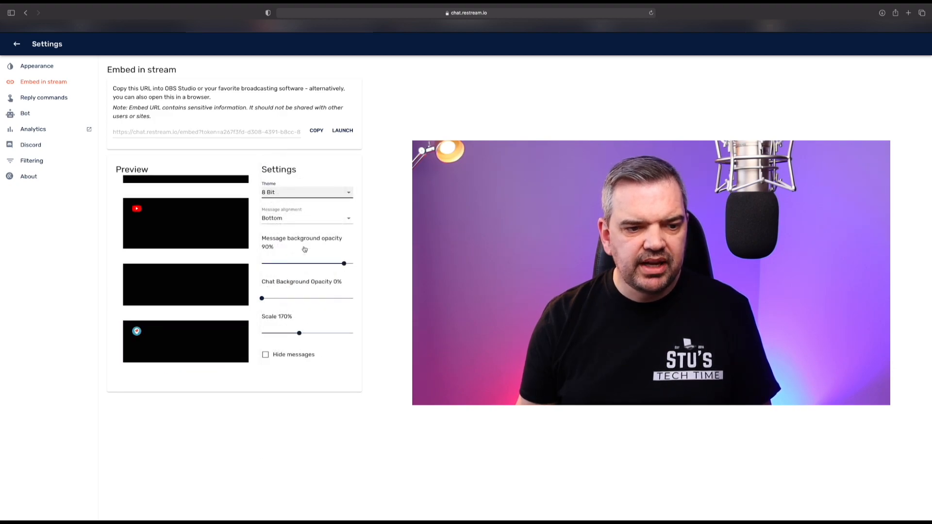
click(332, 193)
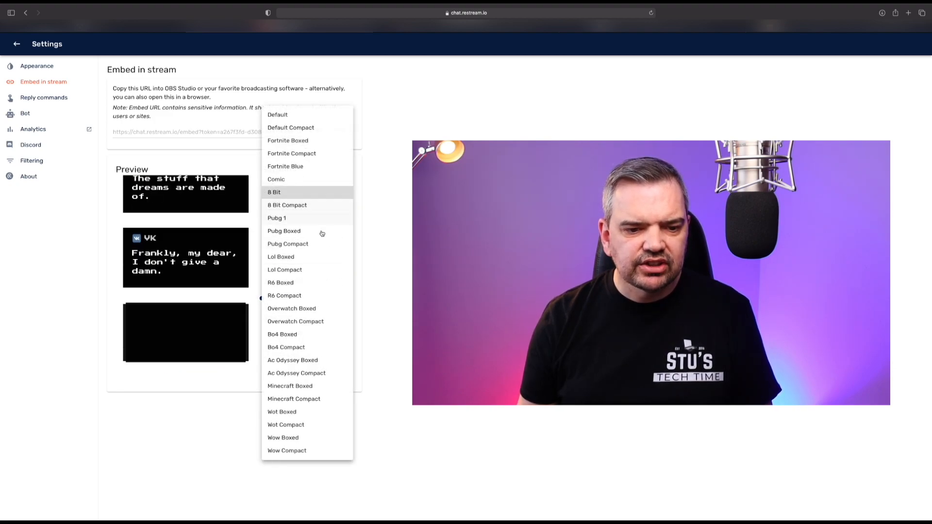
click(302, 321)
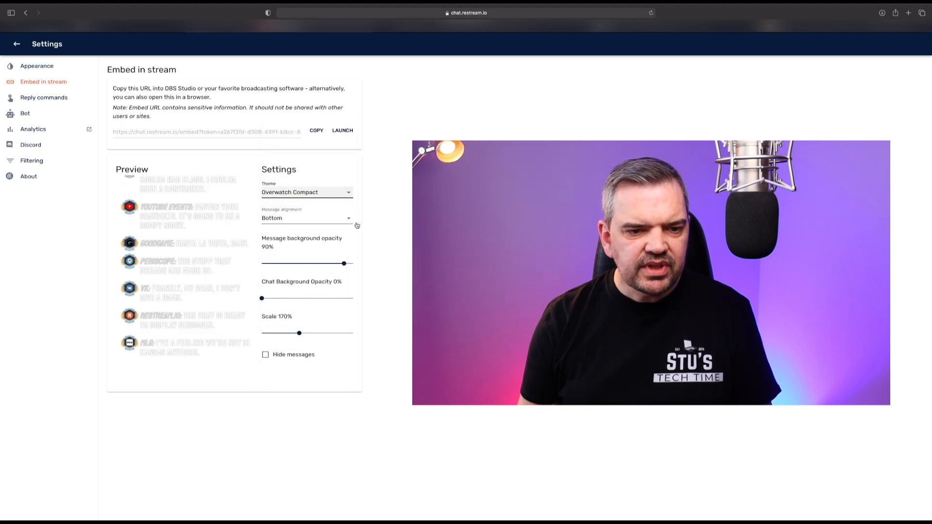
click(311, 192)
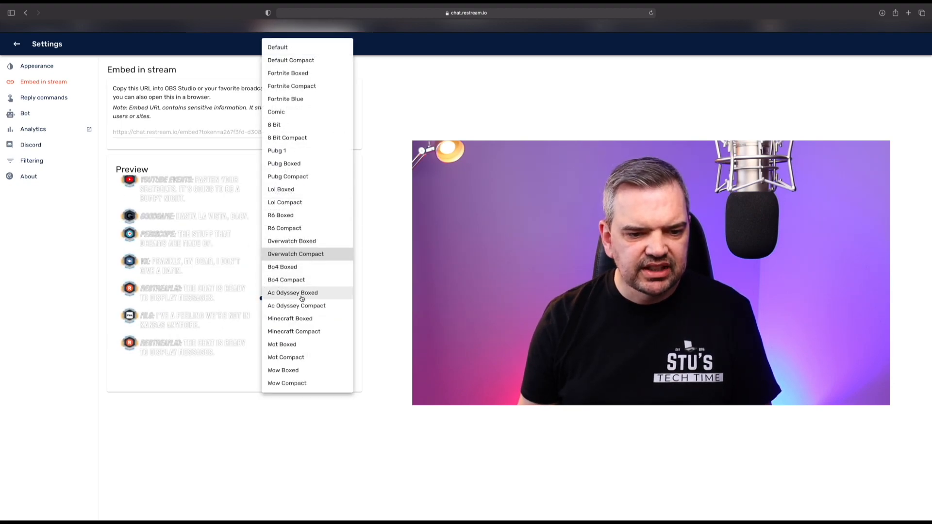
click(286, 47)
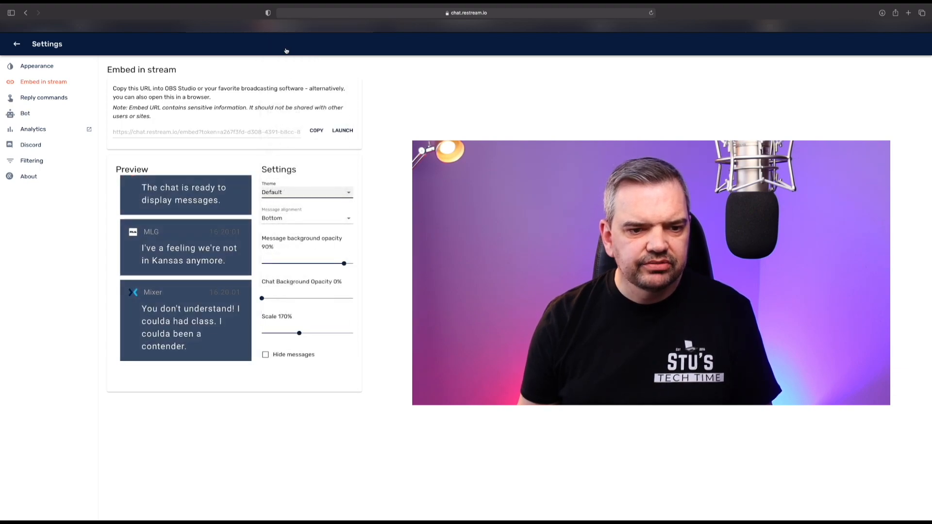
- Raise the embedded chat's background opacity to about 40% and reduce its scale, keeping message alignment at Bottom
click(315, 219)
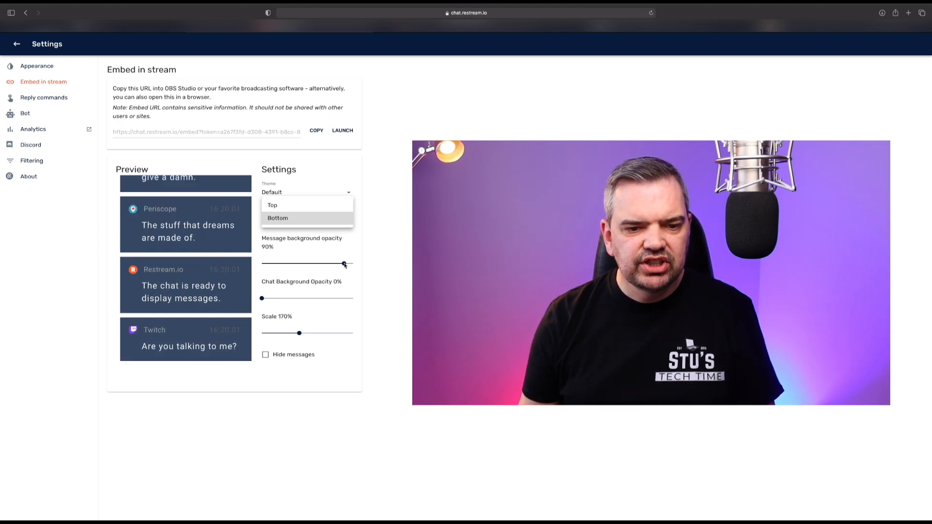
click(310, 265)
mouse_move(343, 264)
mouse_down()
mouse_move(306, 267)
mouse_move(344, 269)
mouse_up()
drag(262, 298, 298, 302)
mouse_move(306, 336)
mouse_down()
mouse_move(299, 334)
mouse_move(327, 334)
mouse_move(288, 336)
mouse_up()
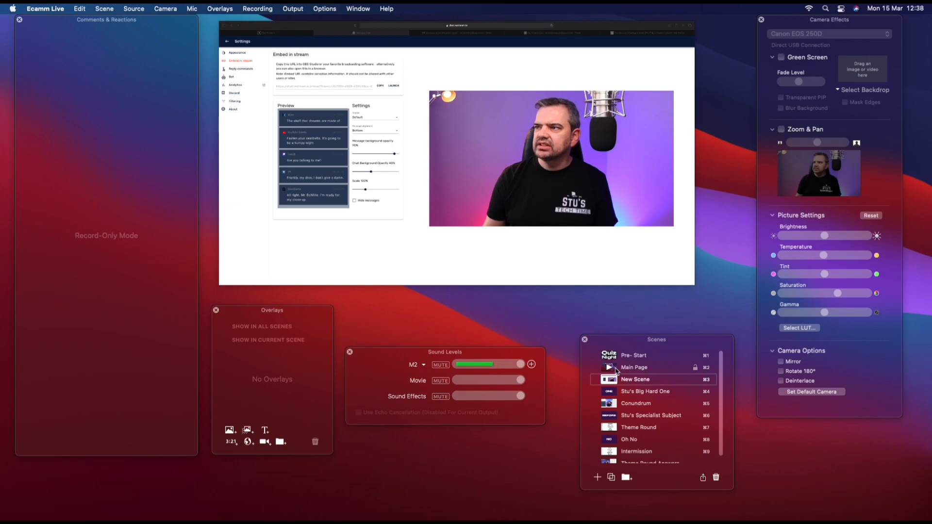
- In Ecamm Live, start a new widget on the Main Page scene, paste the tokenised chat embed link as its URL and name it Chat 2
click(615, 369)
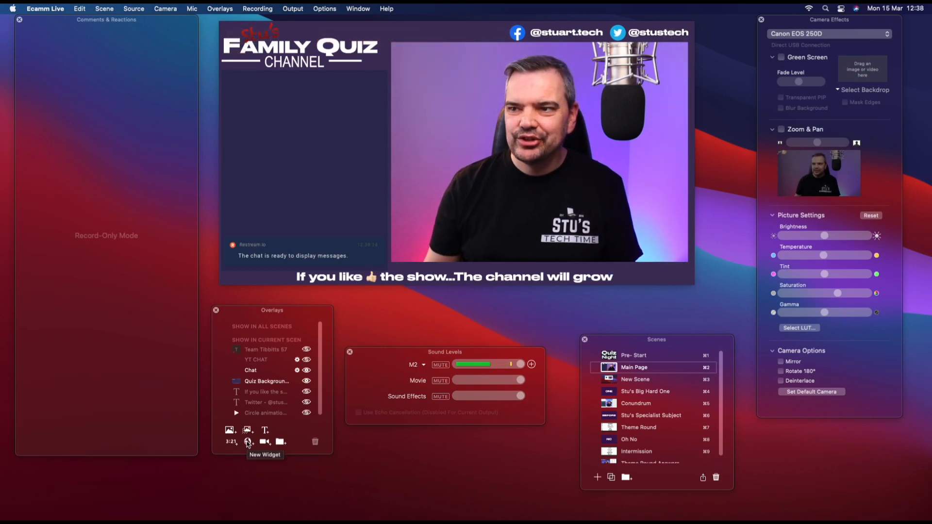
click(248, 442)
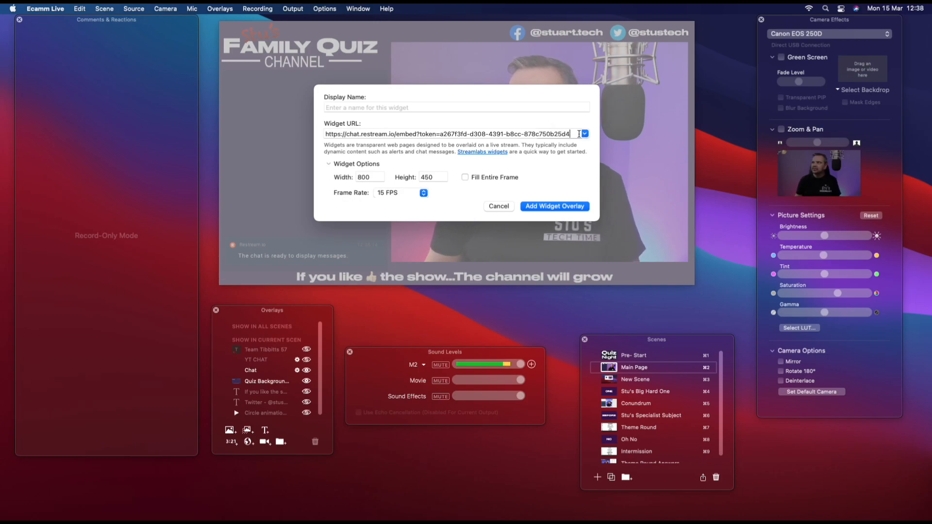
key(super+a)
key(super+c)
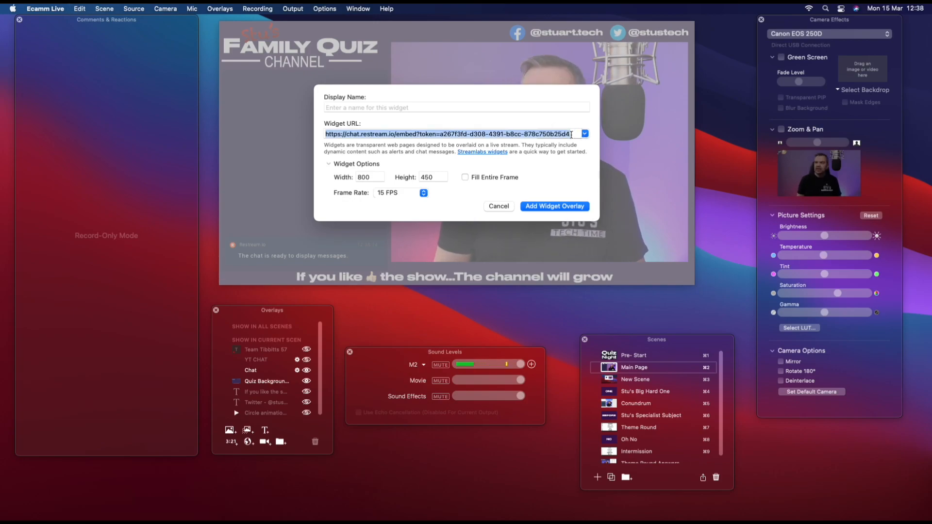
key(BackSpace)
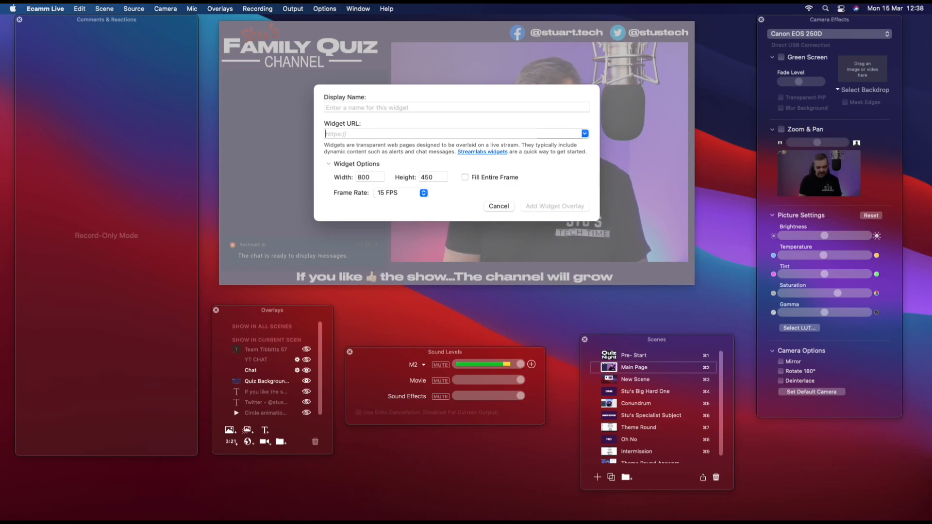
key(super+v)
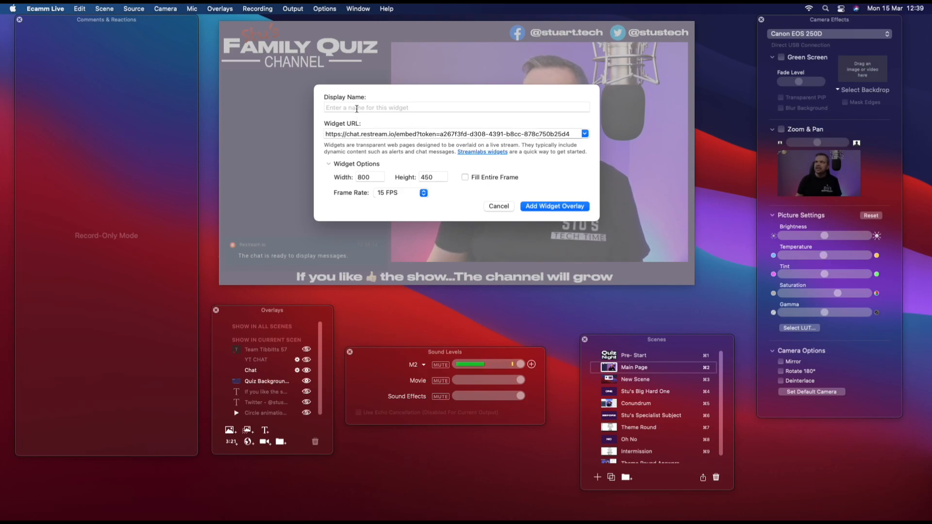
text(Chat 2)
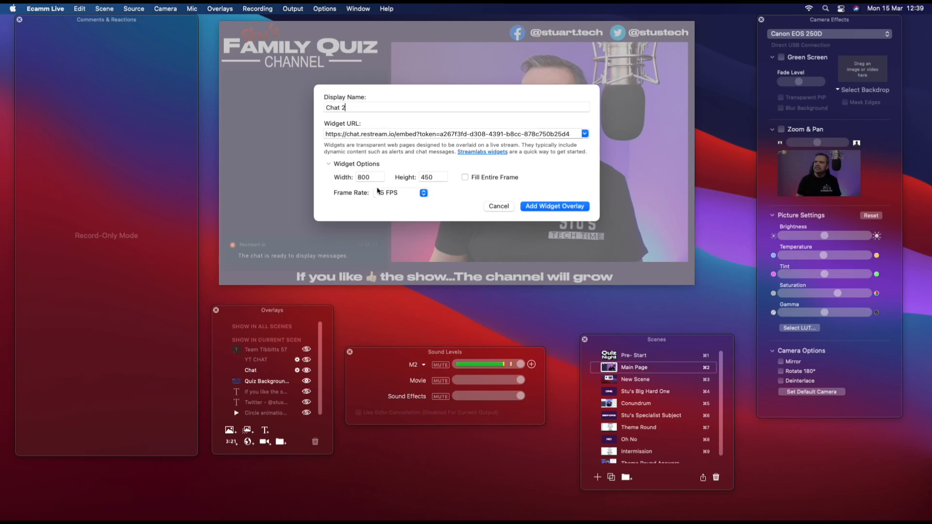
- Set the Chat 2 widget's width to 600 and frame rate to 30 FPS, and add it as an overlay
click(375, 176)
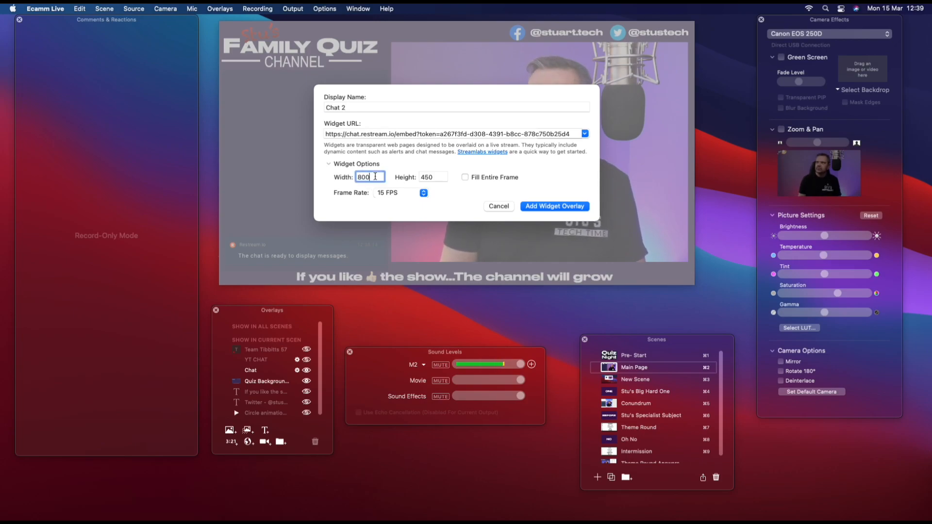
key(BackSpace)
key(BackSpace)
key(BackSpace)
text(6)
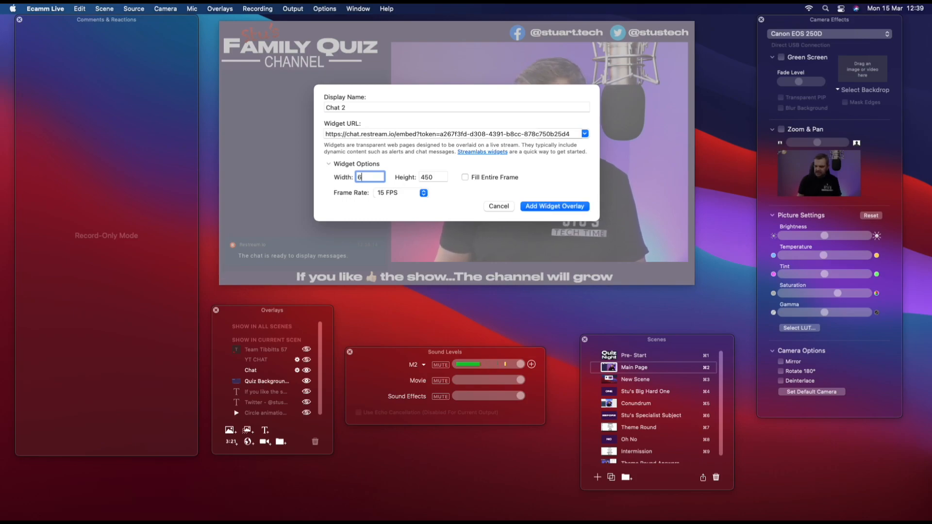
text(00)
click(439, 178)
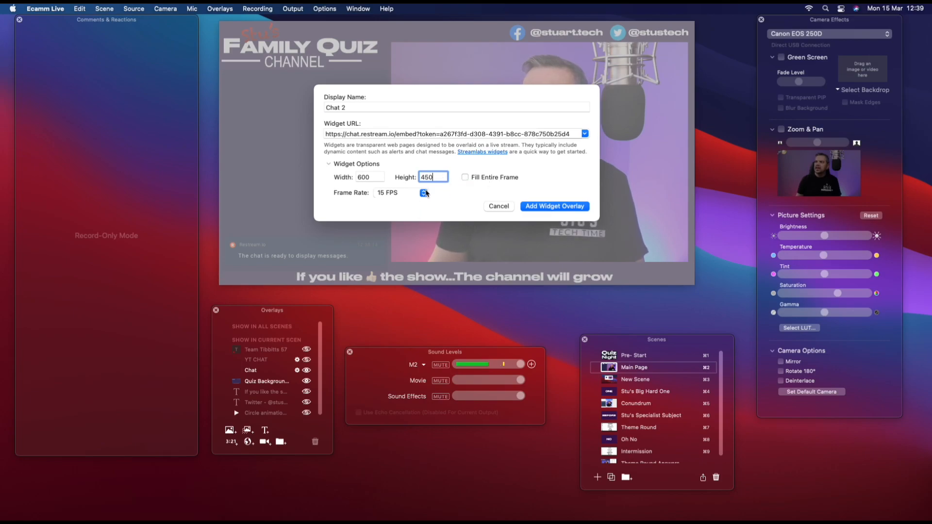
click(424, 193)
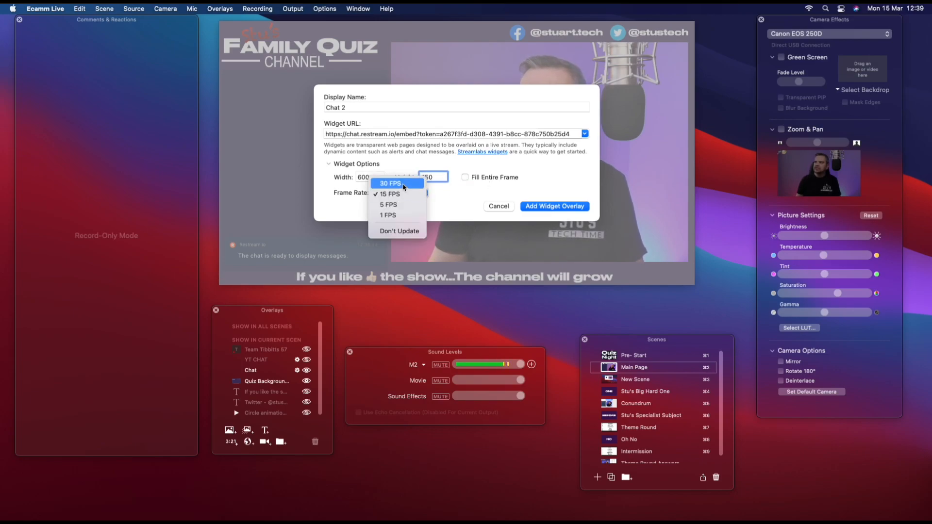
click(404, 187)
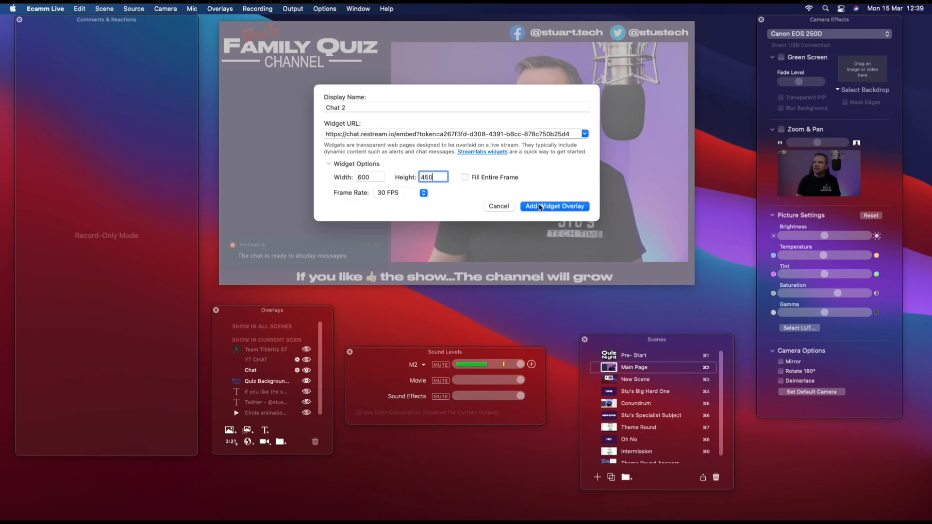
click(540, 206)
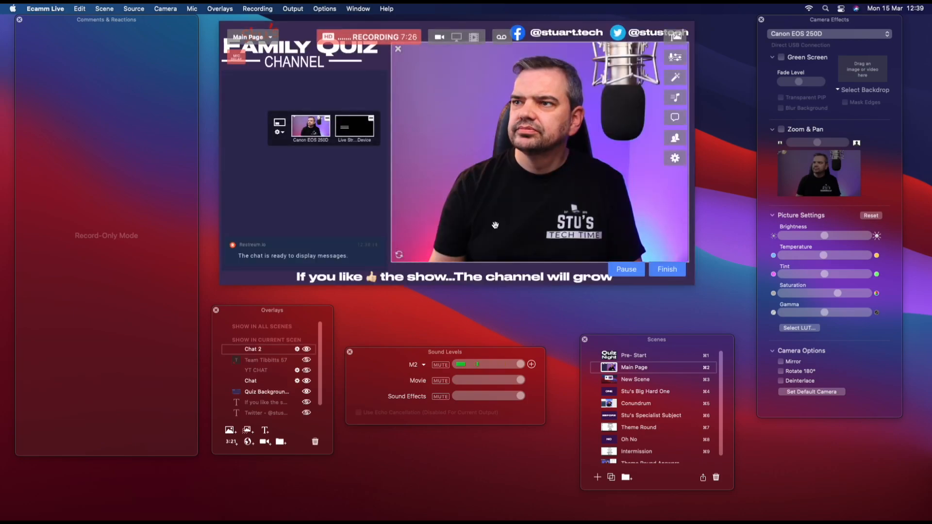
- Hide the existing Chat overlay and move the Chat 2 overlay onto the empty area beneath the Family Quiz Channel title
mouse_move(347, 220)
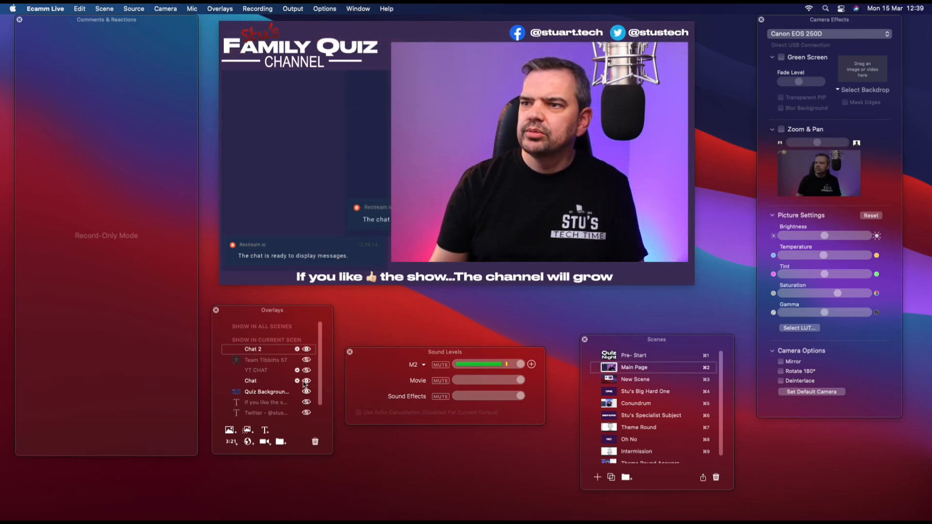
click(306, 380)
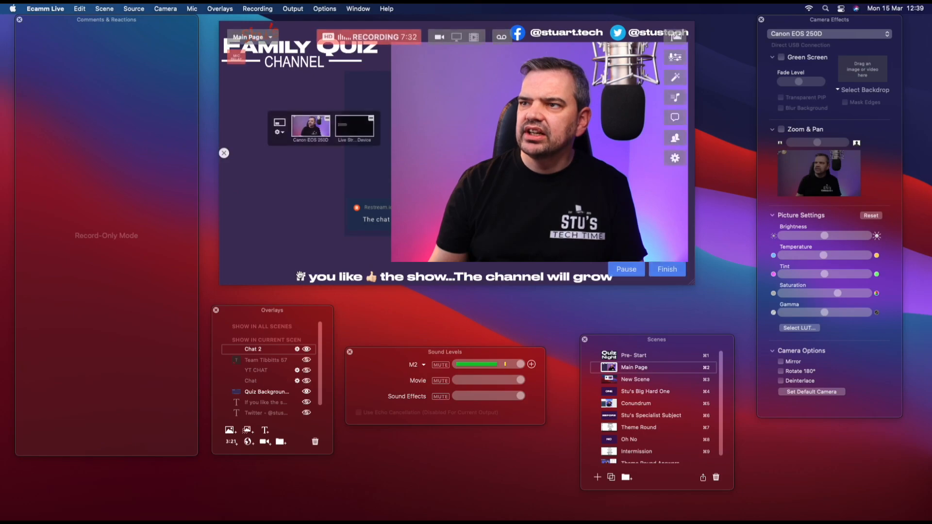
mouse_move(352, 182)
mouse_down()
mouse_move(226, 195)
mouse_move(234, 193)
mouse_up()
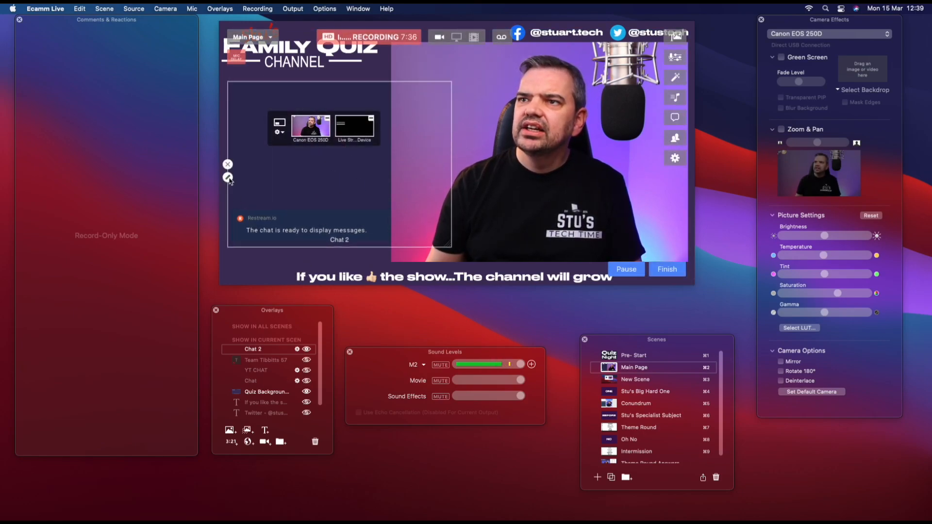
- Edit the Chat 2 widget overlay on the Main Page scene and set its width to 400
click(228, 178)
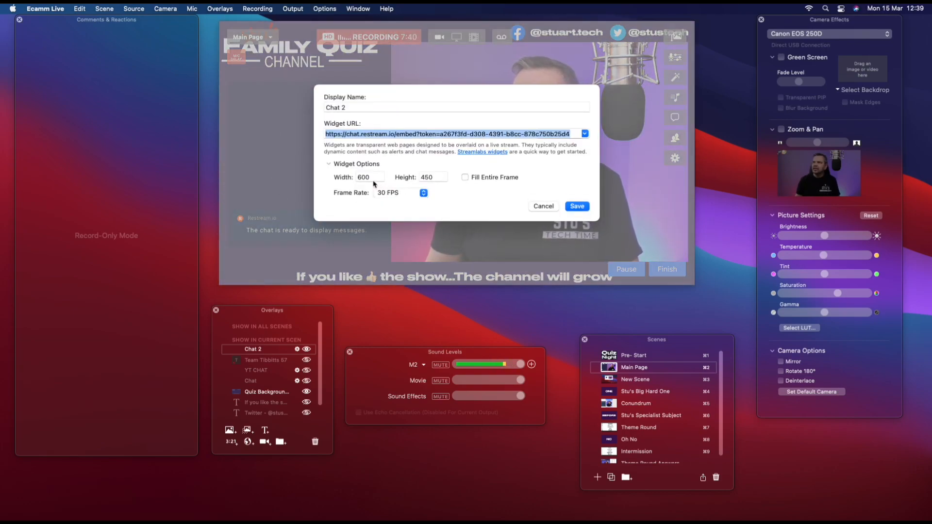
click(372, 176)
key(BackSpace)
key(BackSpace)
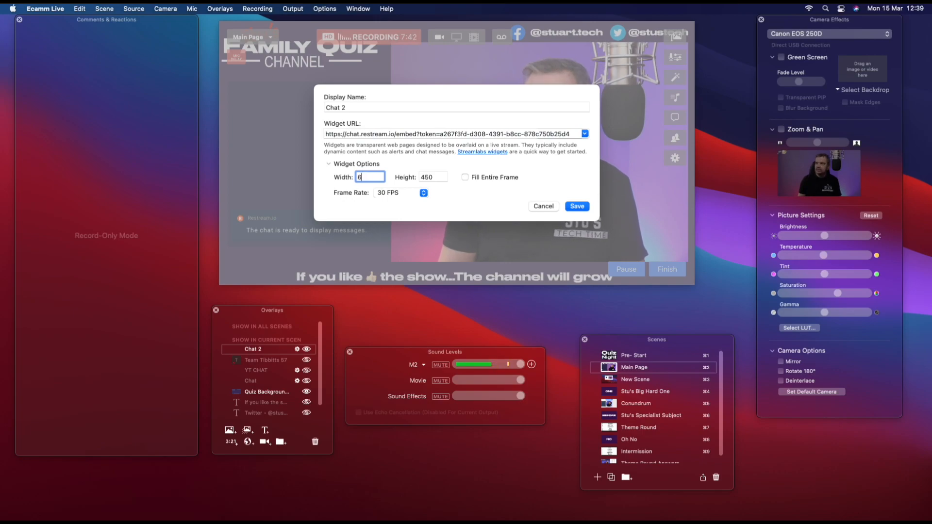
text(750)
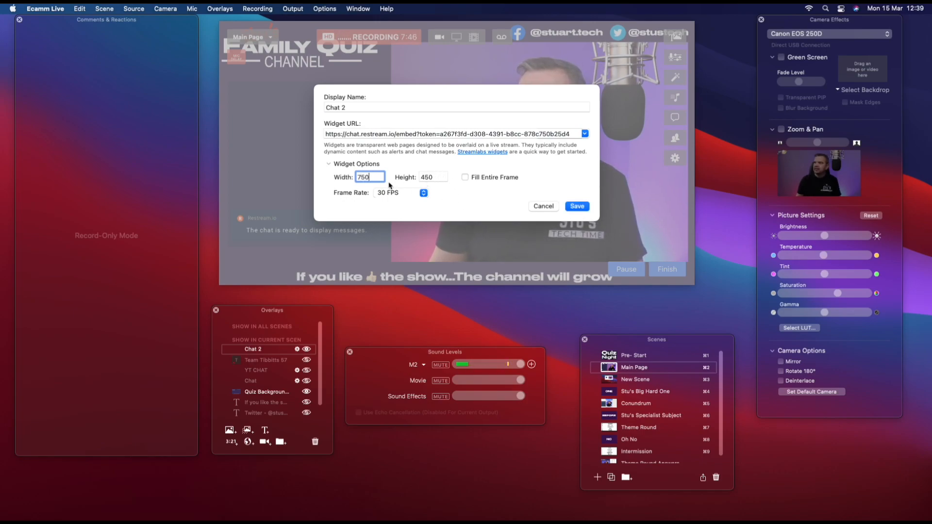
key(BackSpace)
key(BackSpace)
key(BackSpace)
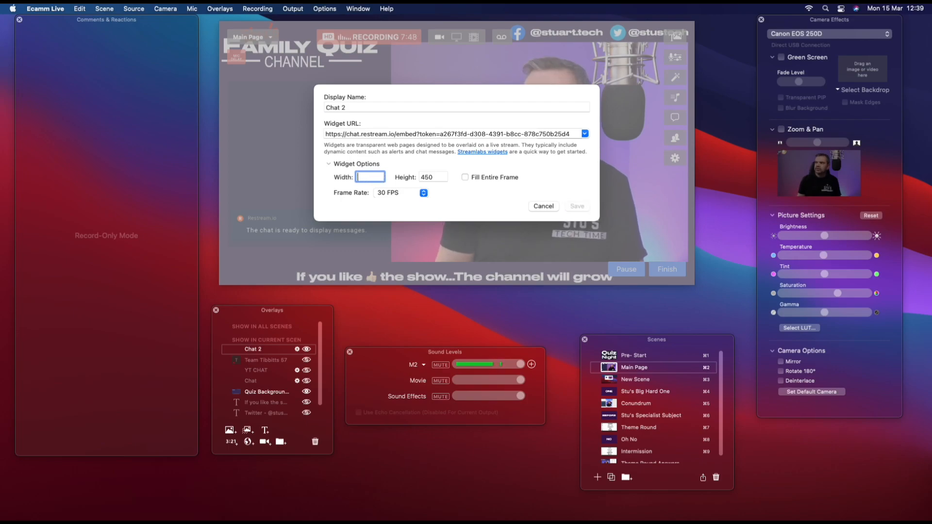
text(400)
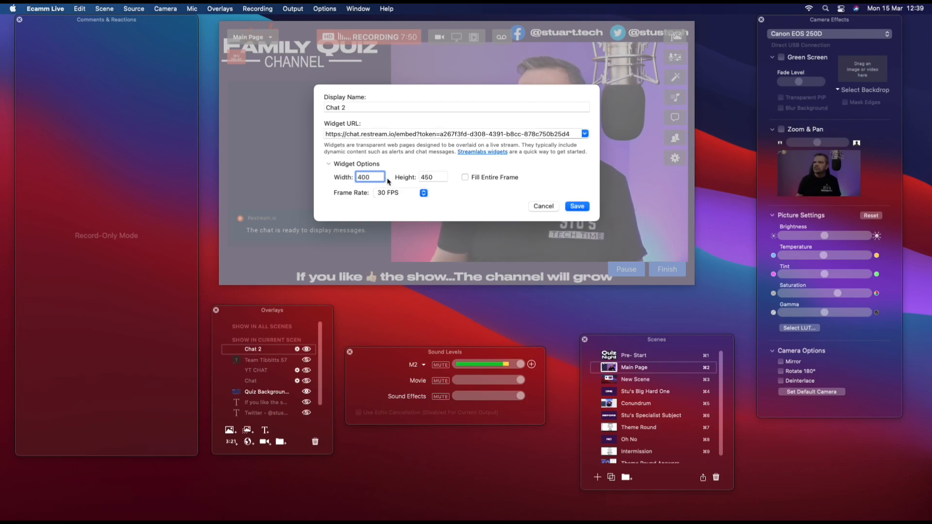
- Set the Chat 2 widget's height to 650, save it, and nudge the overlay up clear of the bottom ticker text
click(432, 177)
key(BackSpace)
key(BackSpace)
key(BackSpace)
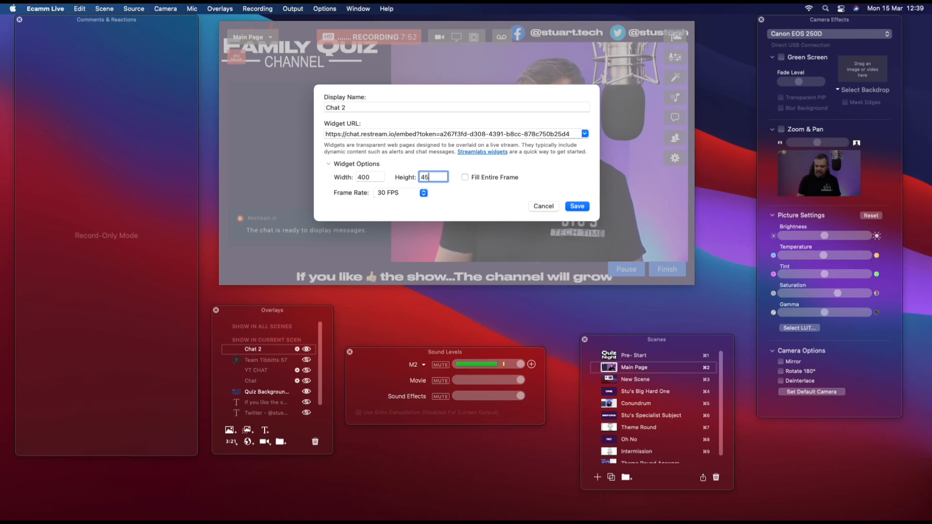
text(650)
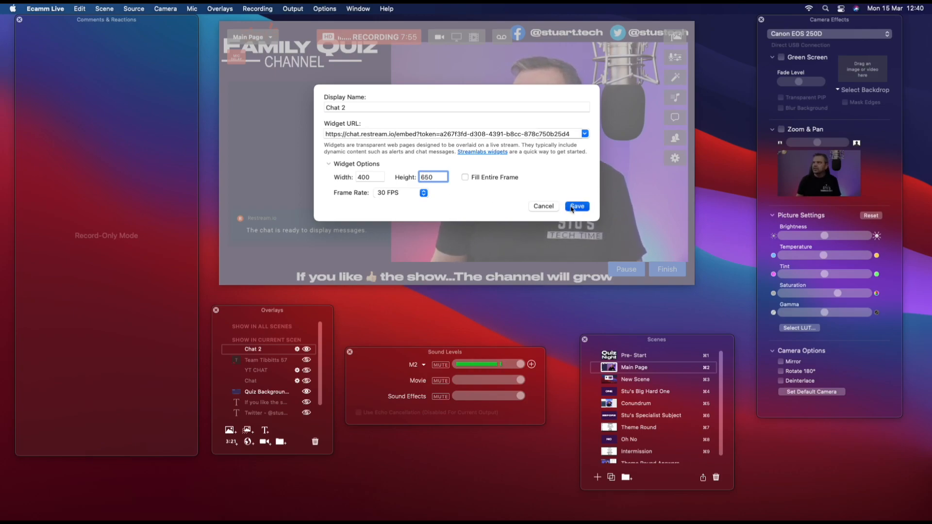
click(572, 207)
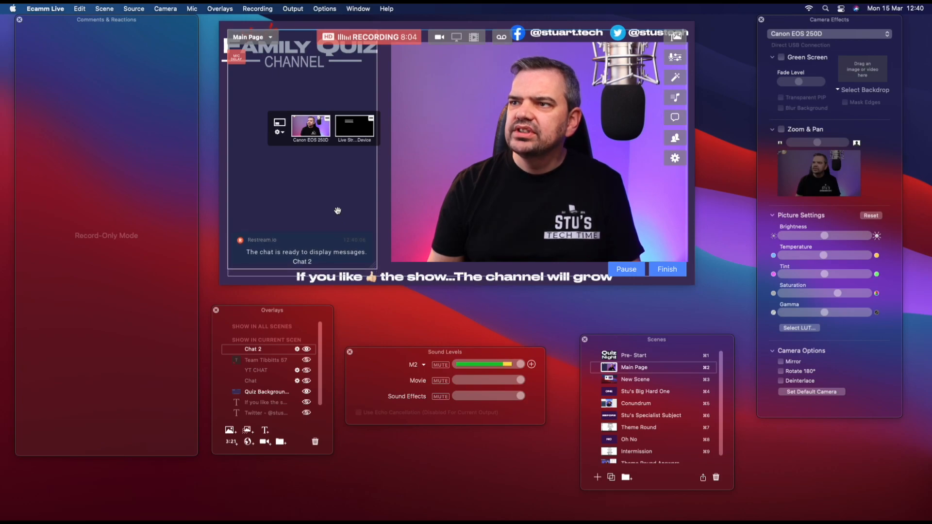
drag(339, 210, 338, 210)
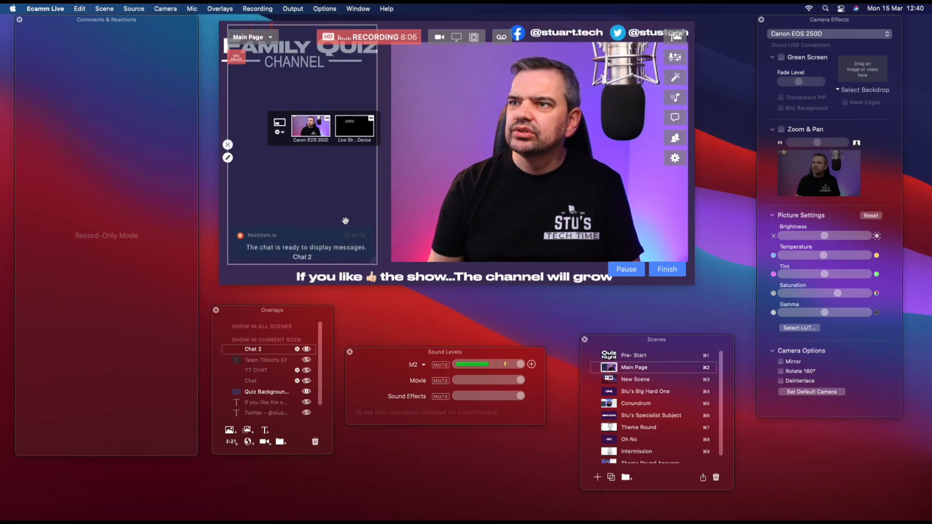
- Set the Chat 2 widget's height to 500, save it, and slightly enlarge the overlay to fill the space beneath the Family Quiz Channel title
click(228, 158)
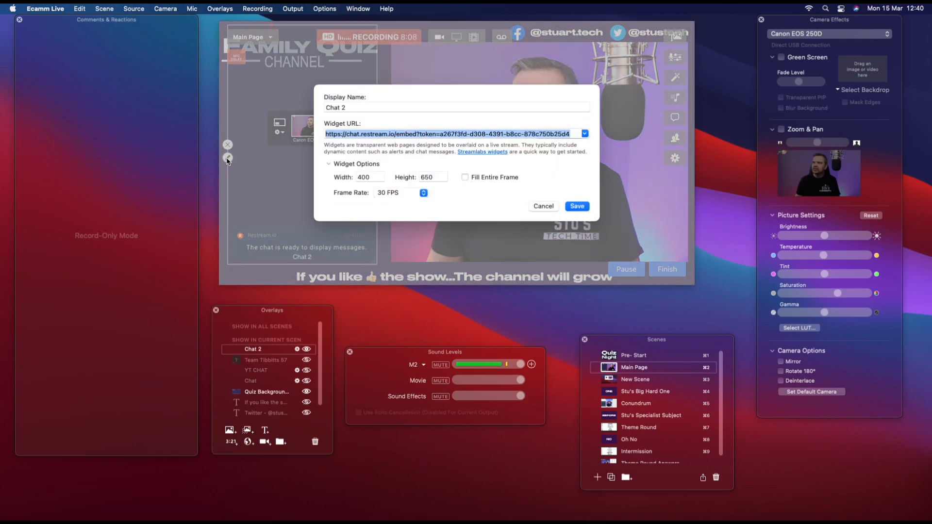
double_click(438, 176)
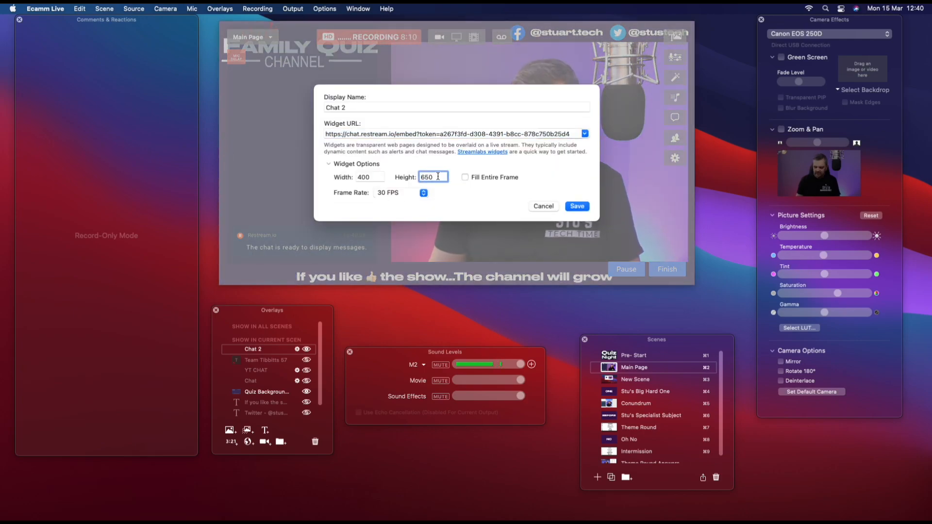
text(6)
text(500)
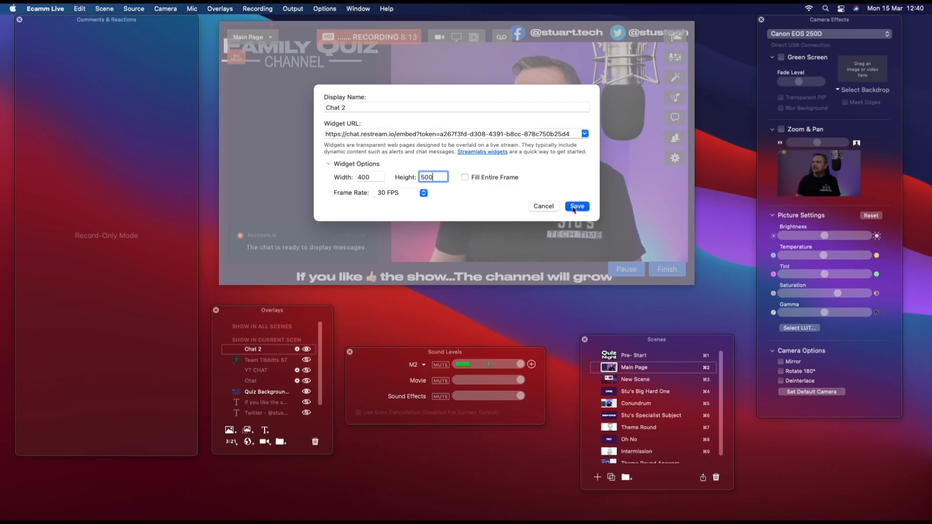
click(574, 207)
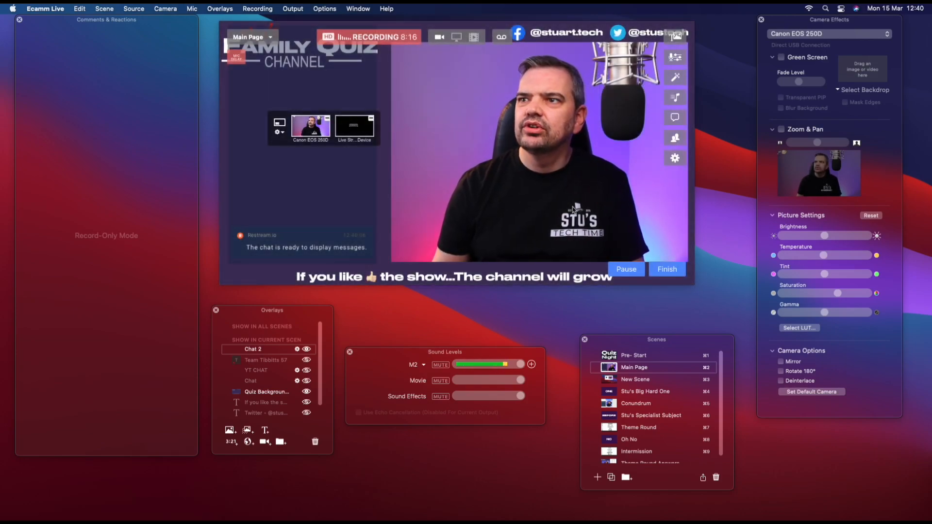
mouse_move(335, 199)
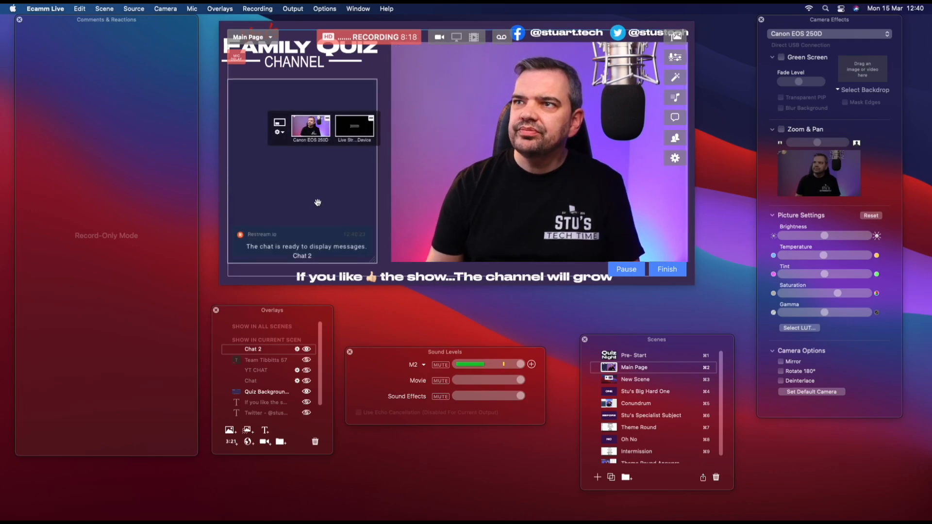
drag(370, 256, 361, 239)
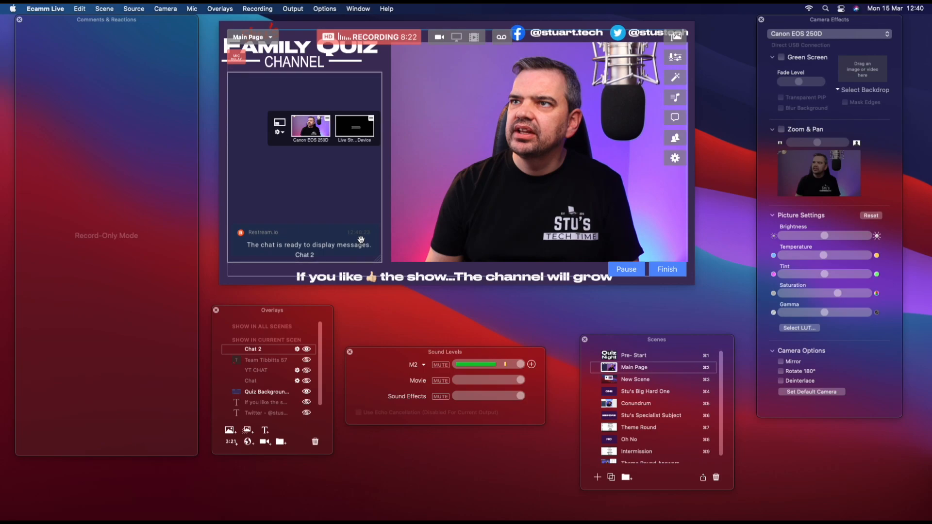